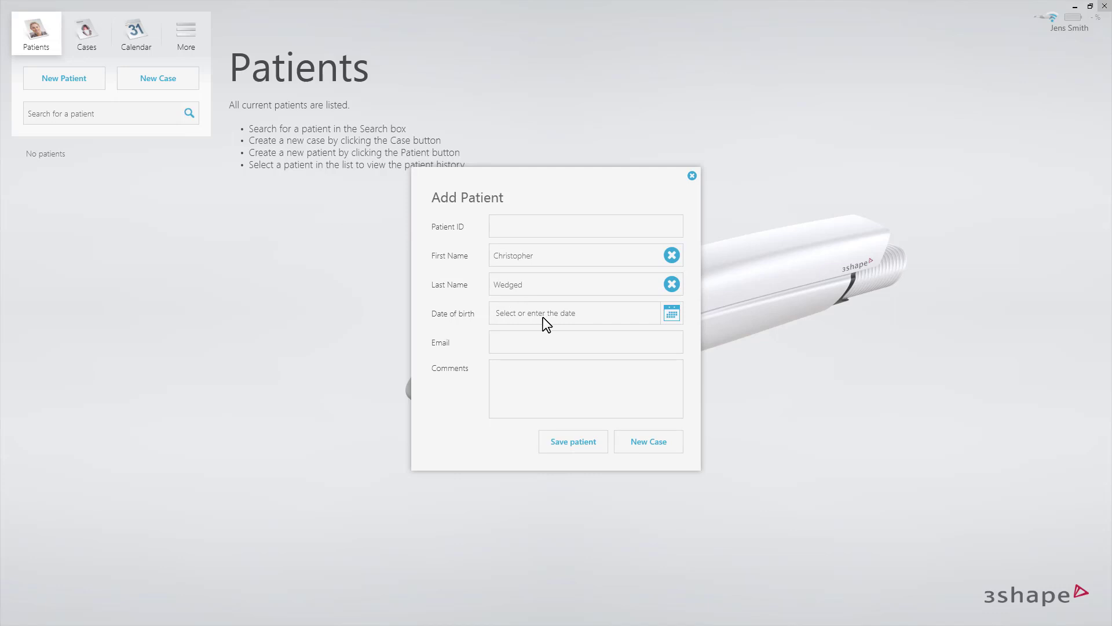
Step: Create a new case for the newly added patient, reaching the Send to screen
left_click(645, 441)
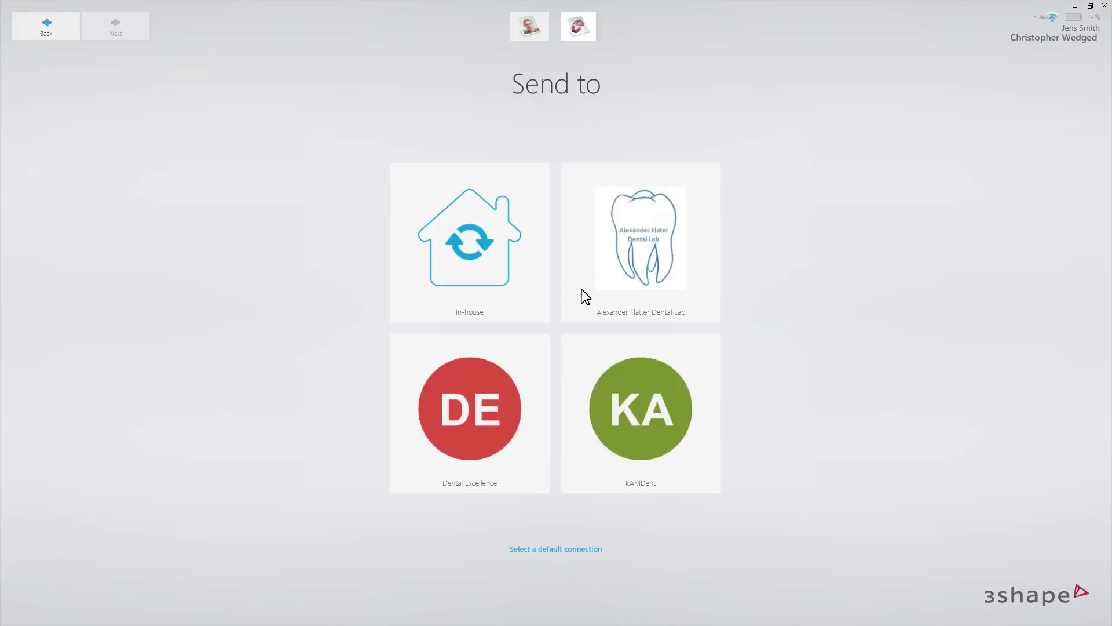
Step: Send the case to the dental lab and select tooth 3 for restoration
left_click(624, 267)
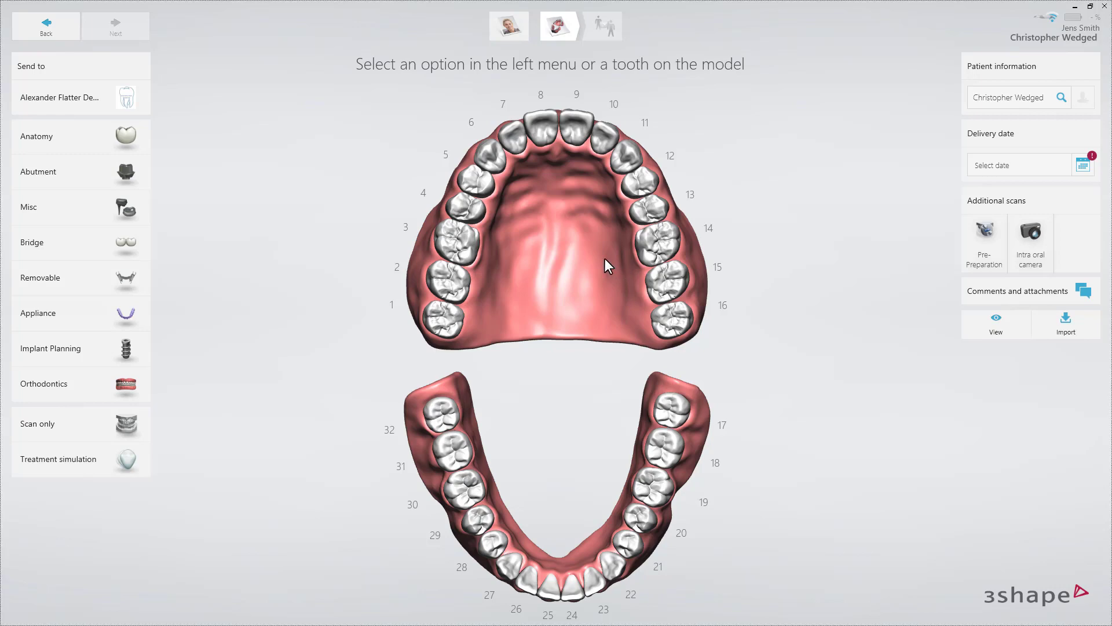
left_click(472, 240)
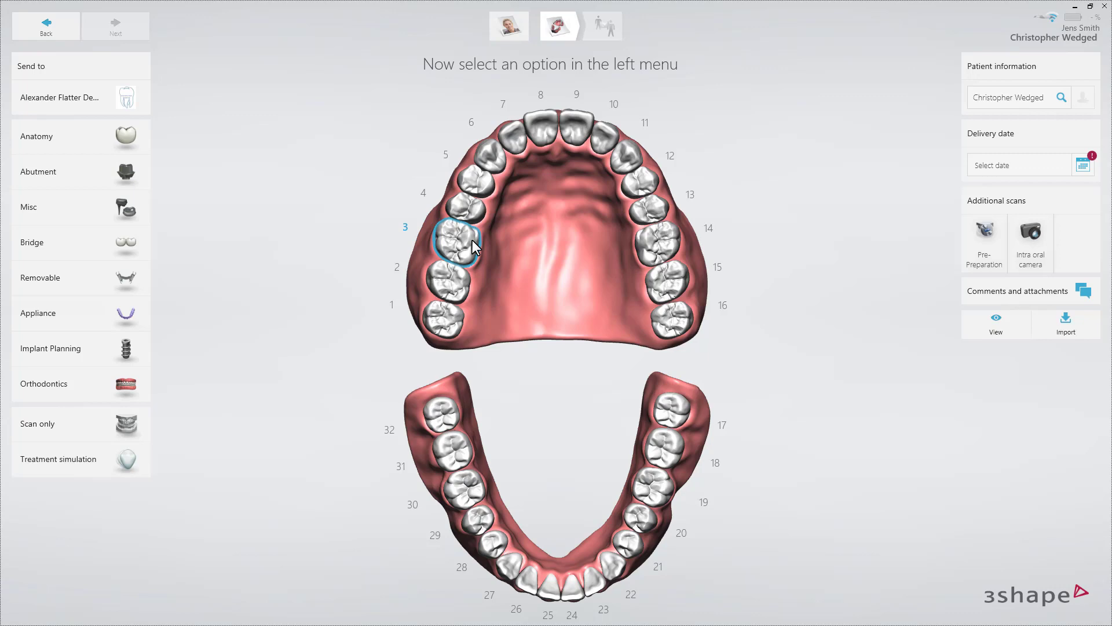
Step: Define tooth 3 as an anatomic crown in Emax and bring up the delivery-date calendar
left_click(142, 136)
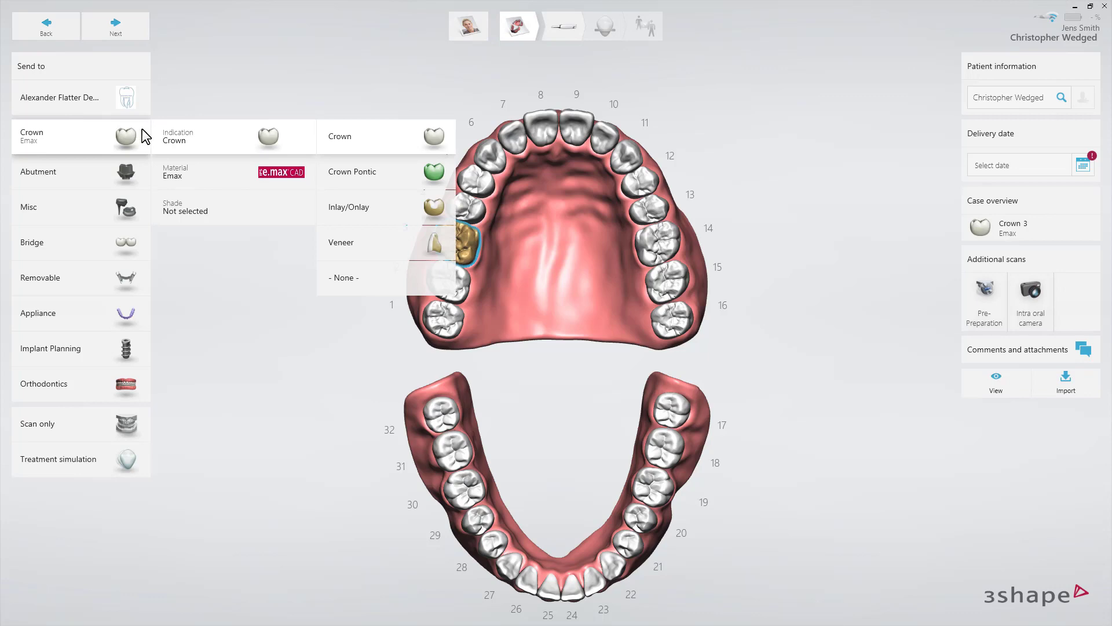
left_click(348, 143)
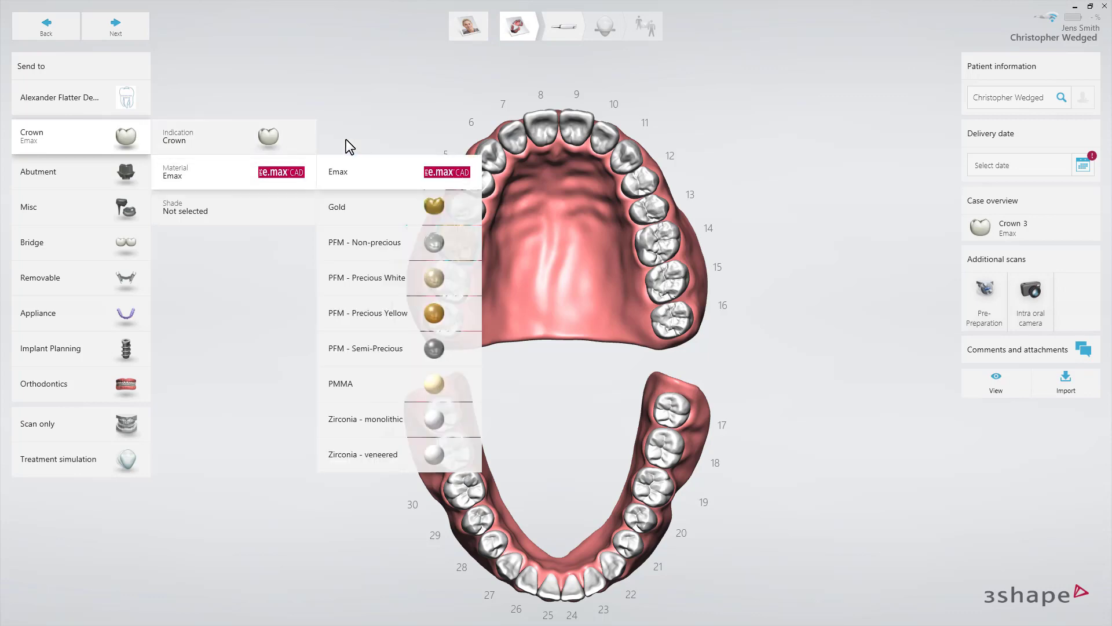
left_click(355, 160)
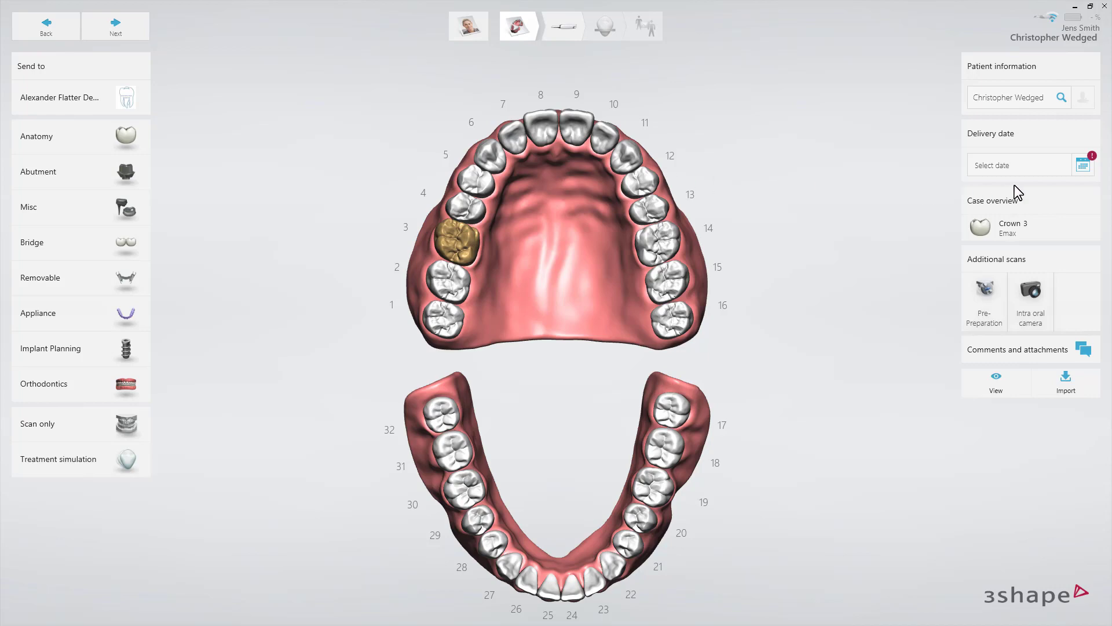
left_click(1082, 166)
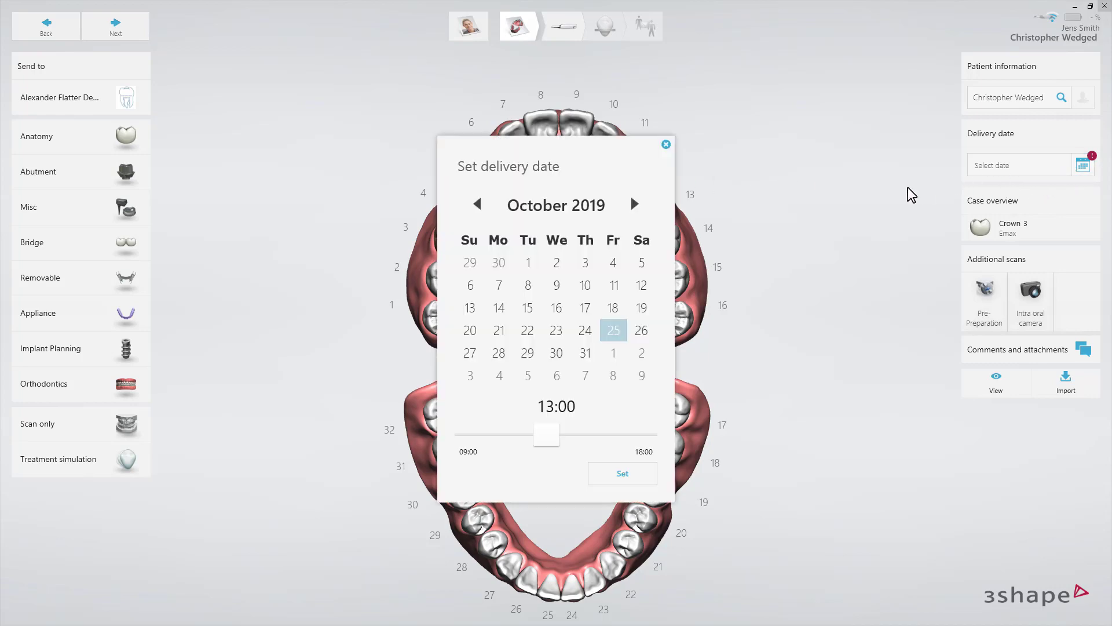
Step: Set delivery to 31/10/2019 13:00, leave out the intraoral camera step, and continue to the lower scan
left_click(585, 353)
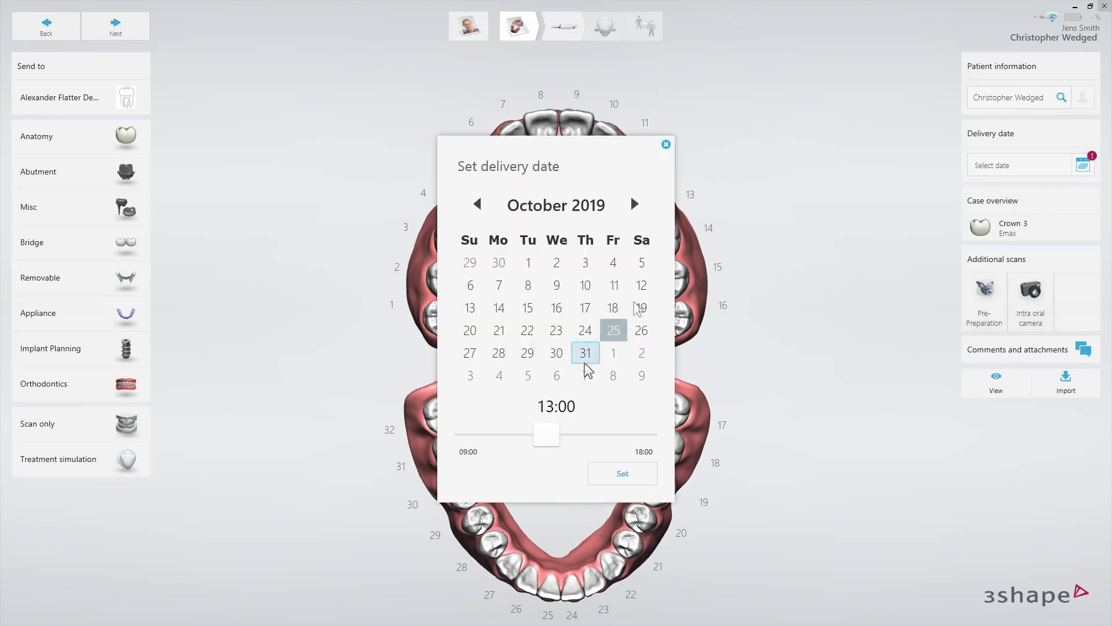
left_click(600, 474)
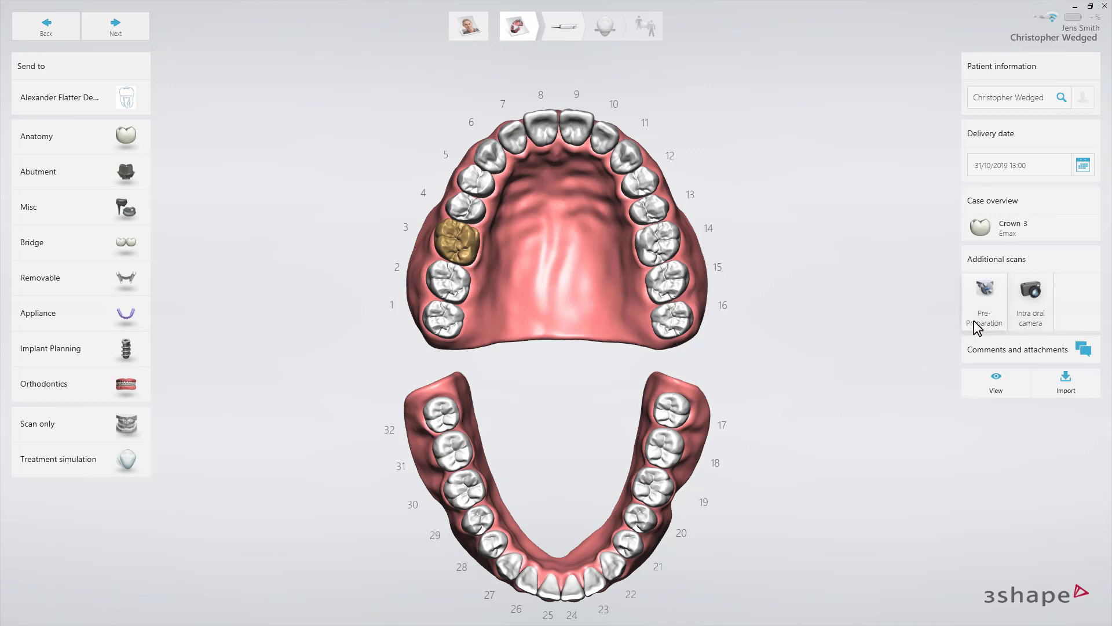
left_click(1023, 321)
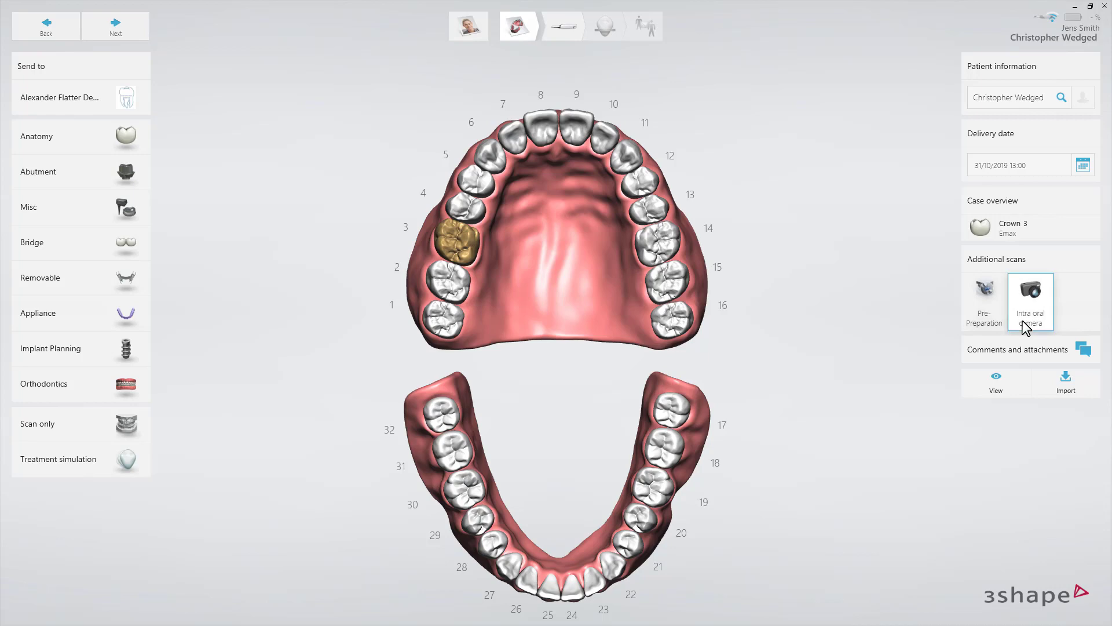
left_click(1023, 321)
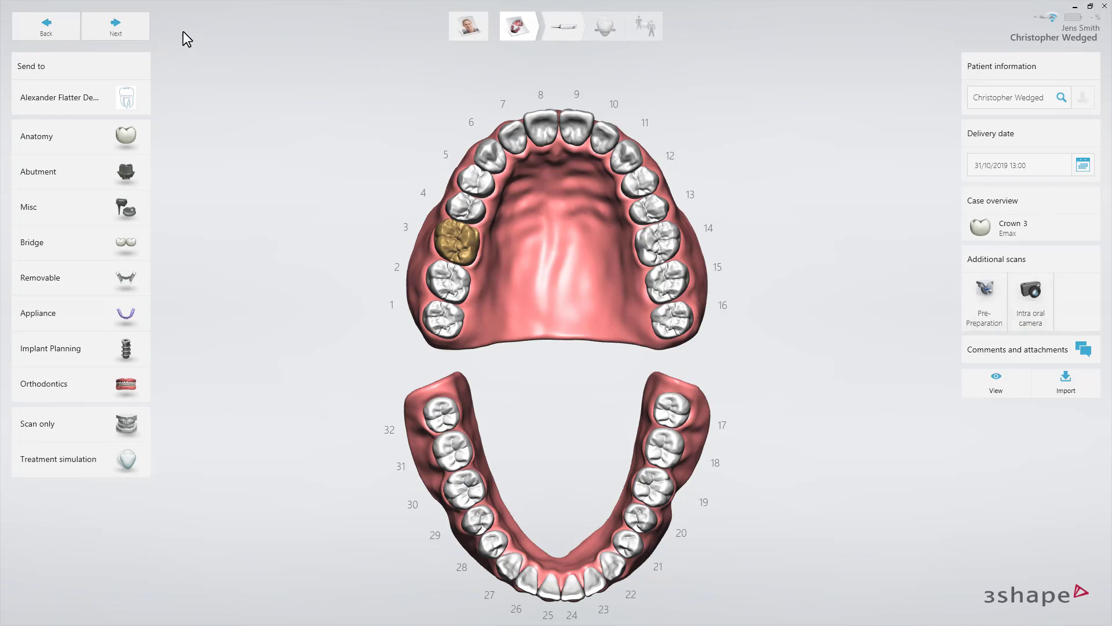
left_click(142, 26)
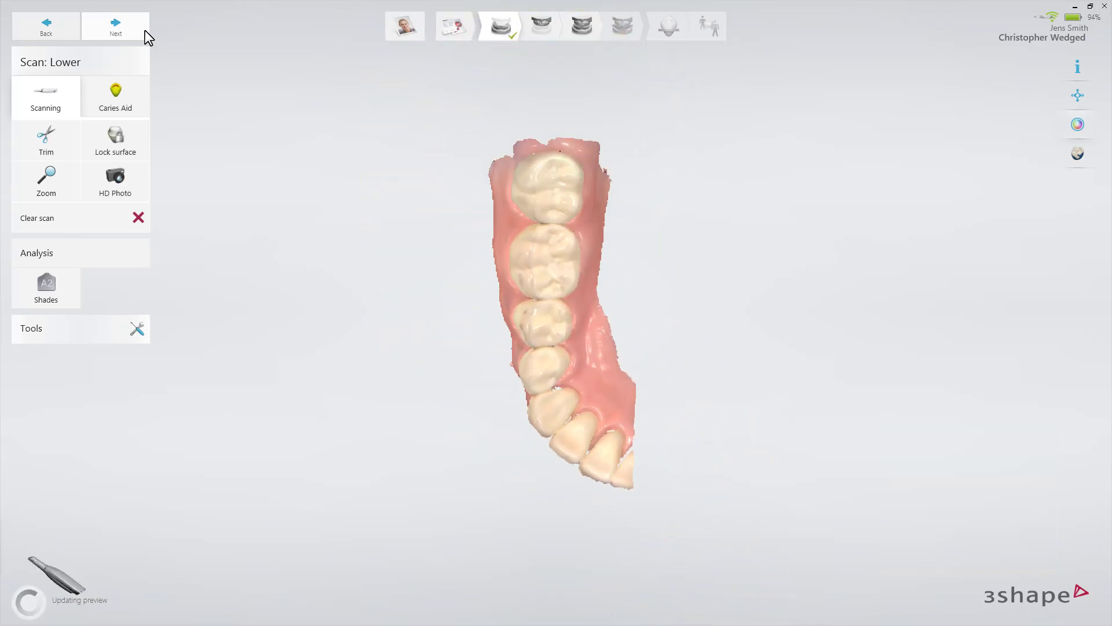
Step: Finish the lower-arch scan and advance to Scan: Upper
left_click(146, 33)
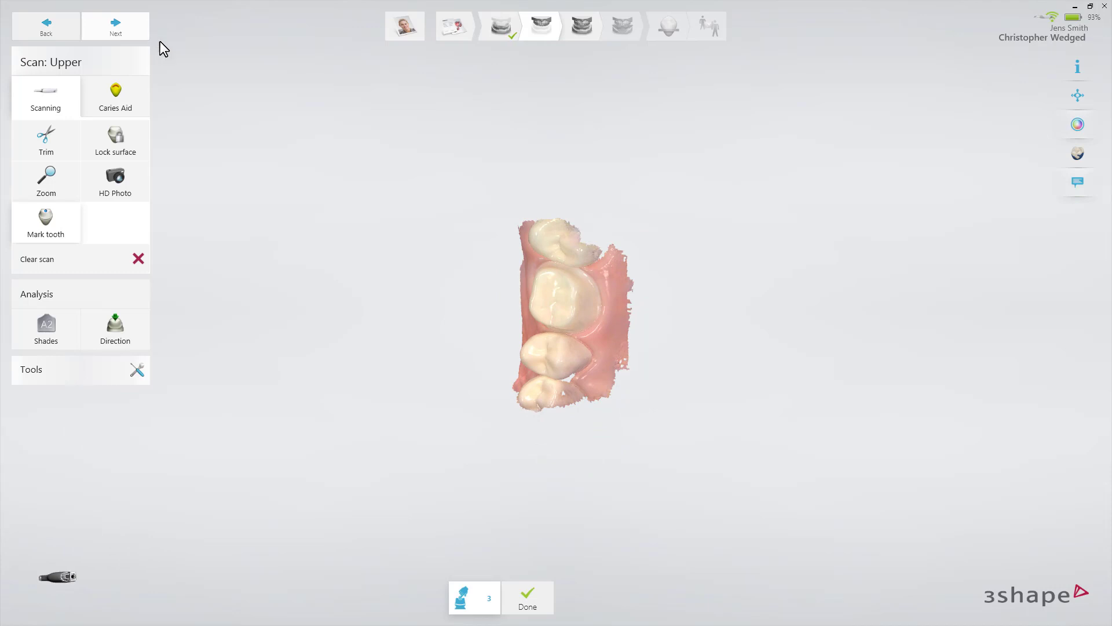
Step: Lock the upper-scan surface around the preparation, inspecting it from two angles
left_click(143, 137)
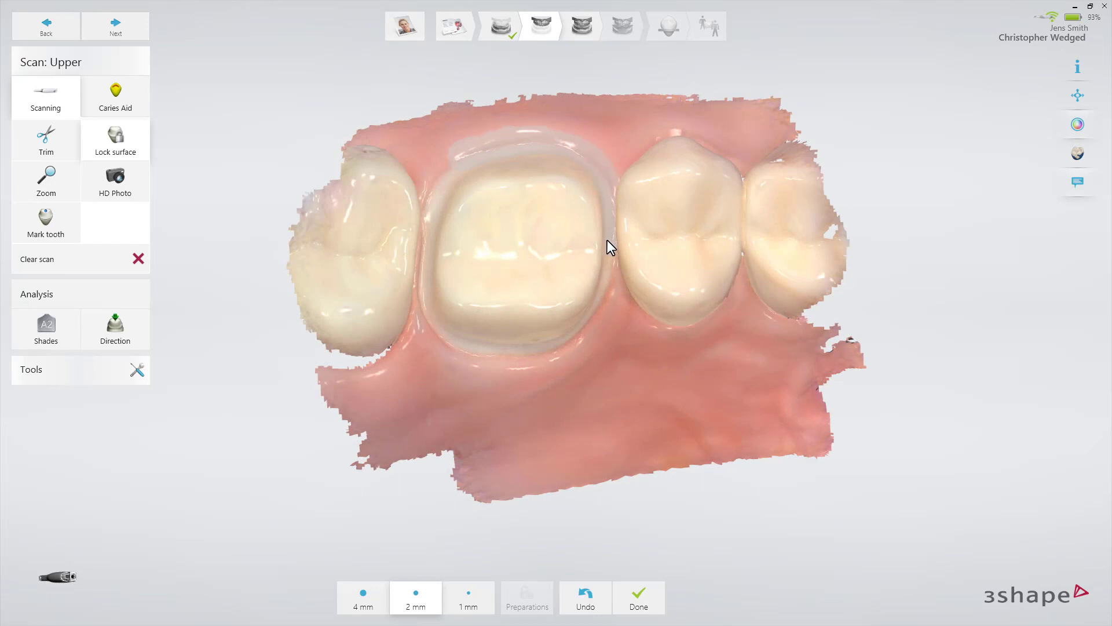
mouse_move(607, 239)
right_mouse_down()
mouse_move(615, 255)
mouse_move(623, 249)
right_mouse_up()
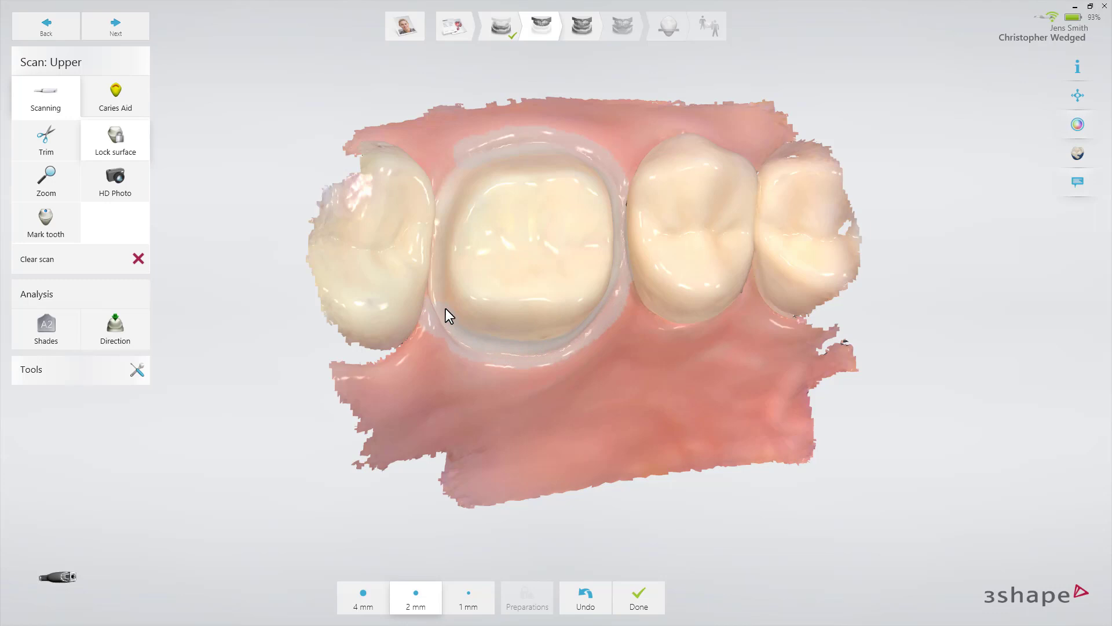
right_click_drag(446, 309, 412, 285)
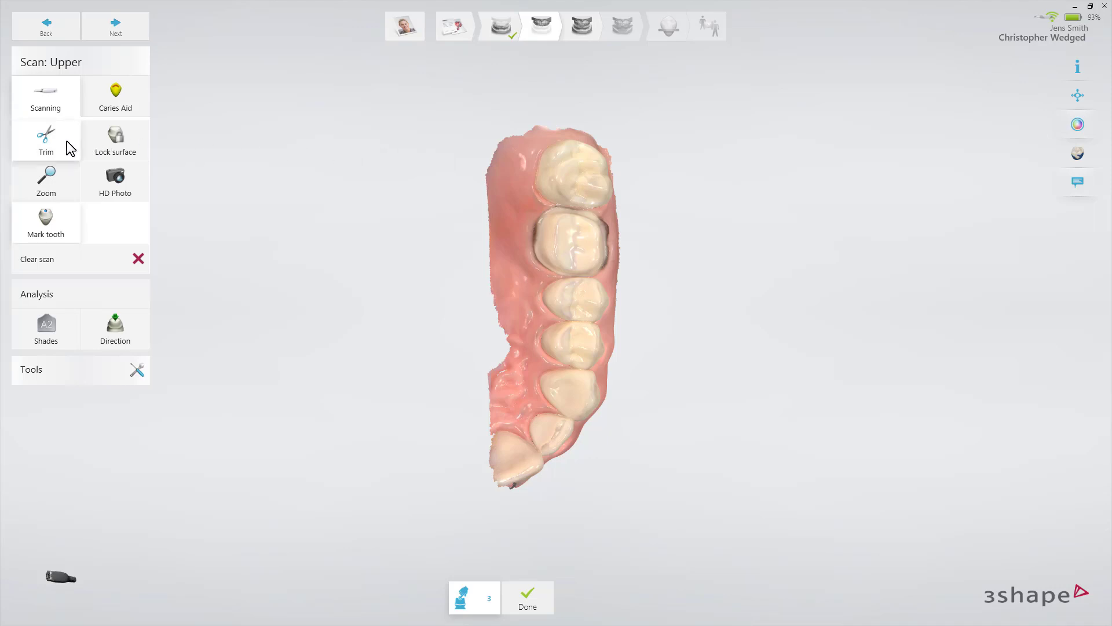
Step: Brush-trim the flawed gum area beside the prepared tooth from the upper scan
left_click(46, 139)
mouse_move(413, 271)
left_mouse_down()
mouse_move(442, 331)
mouse_move(543, 313)
mouse_move(560, 295)
left_mouse_up()
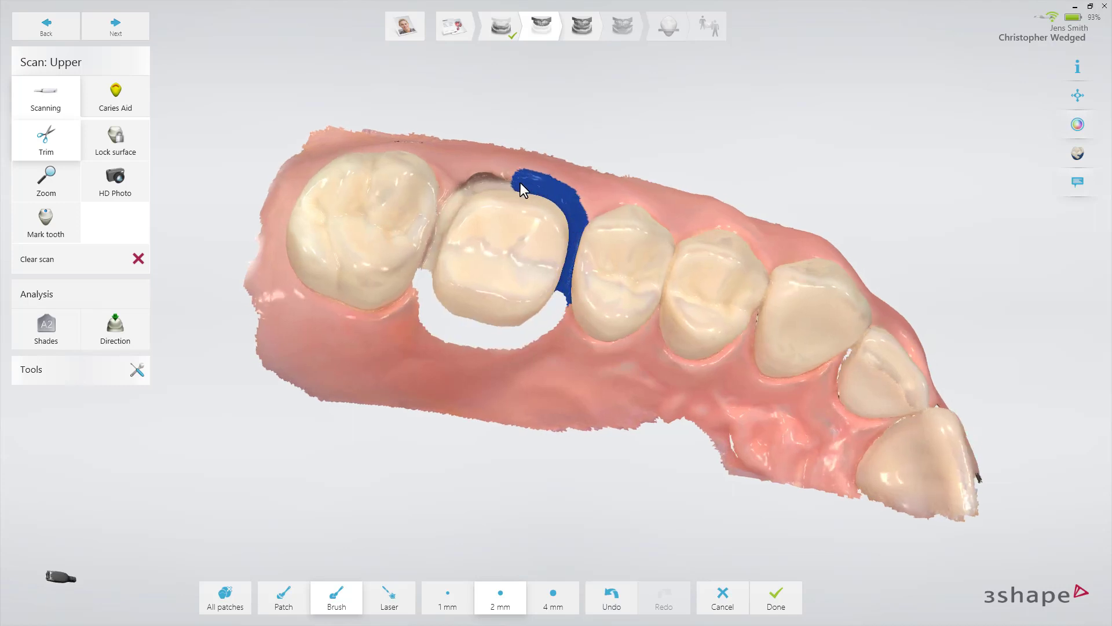
left_click_drag(429, 261, 428, 273)
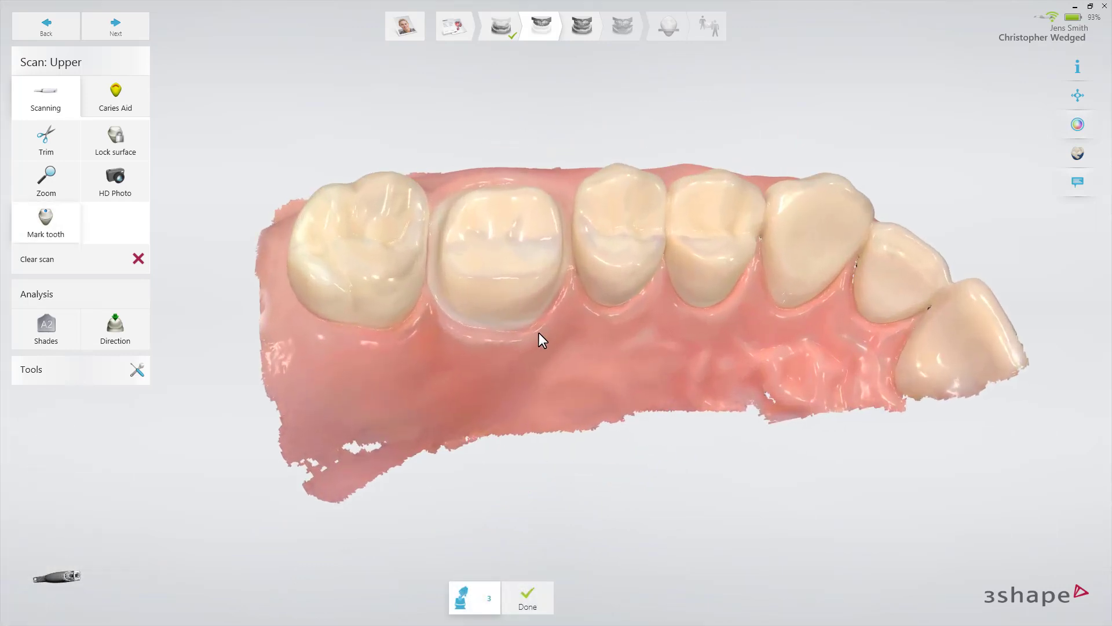
Step: Show the scan in monochrome, label the preparation as tooth 3, and enable Caries Aid
left_click(1077, 131)
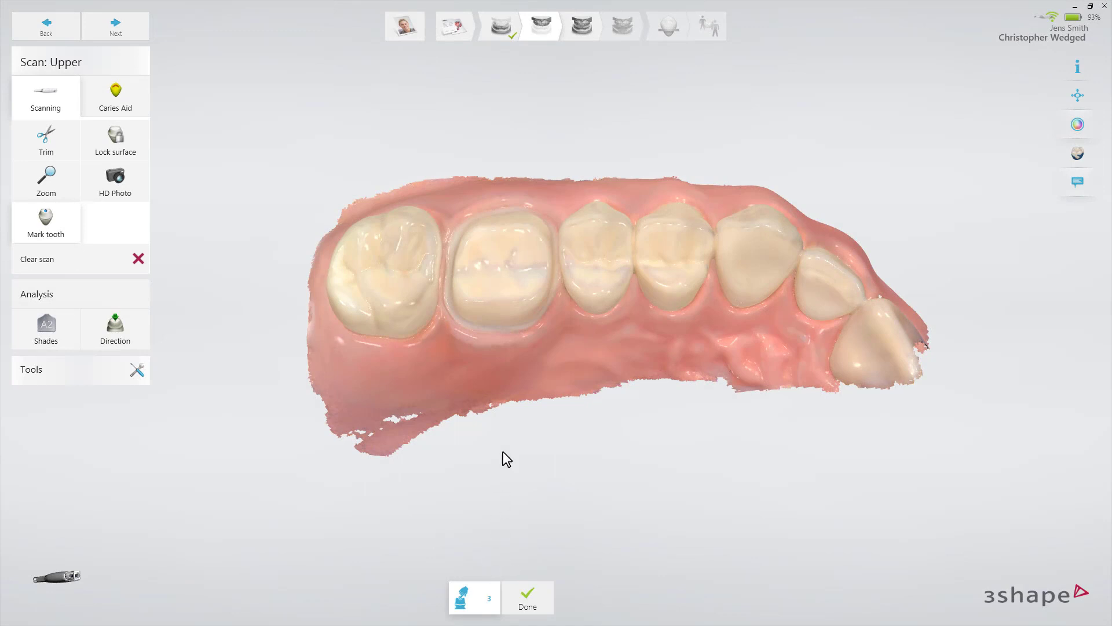
left_click(503, 274)
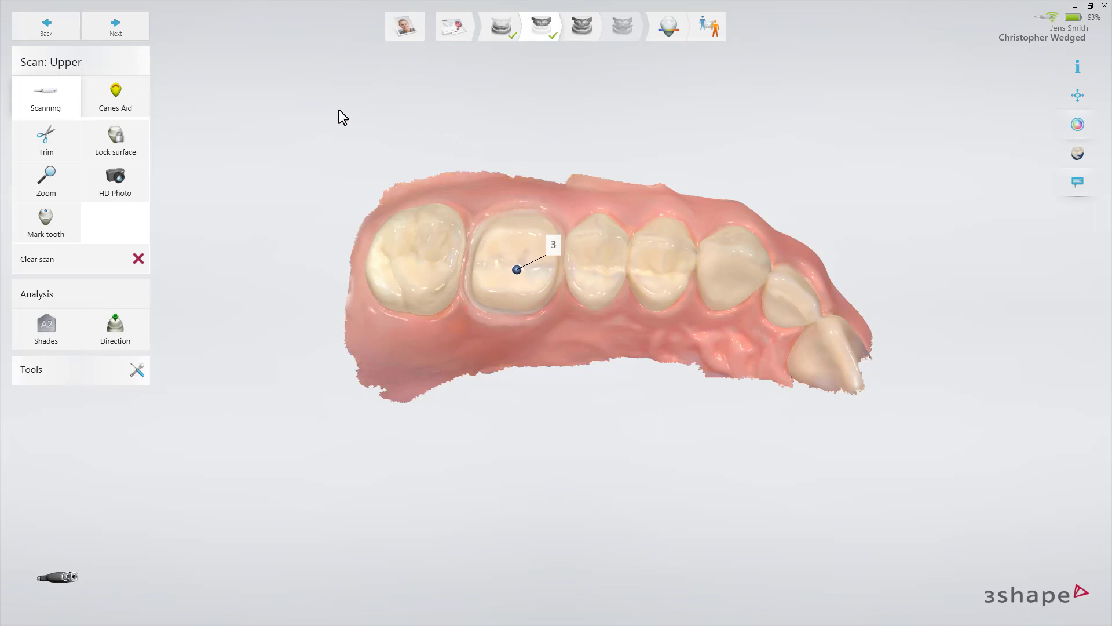
left_click(143, 101)
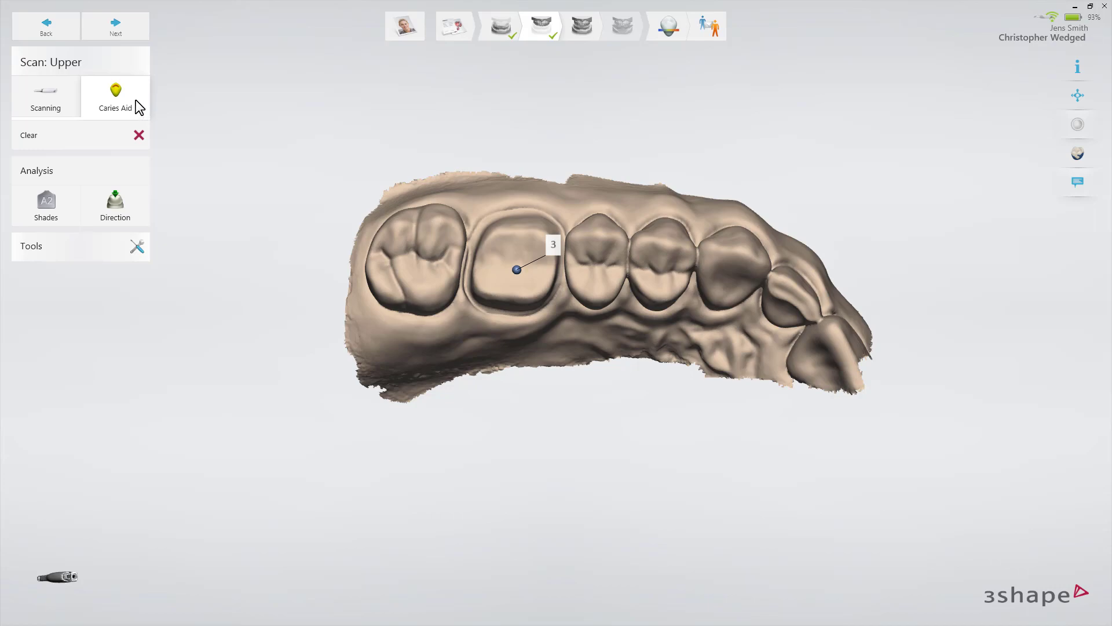
Step: Take an A2 / 1M2 shade reading on the upper scan, then start an HD photo from an occlusal view
left_click(68, 104)
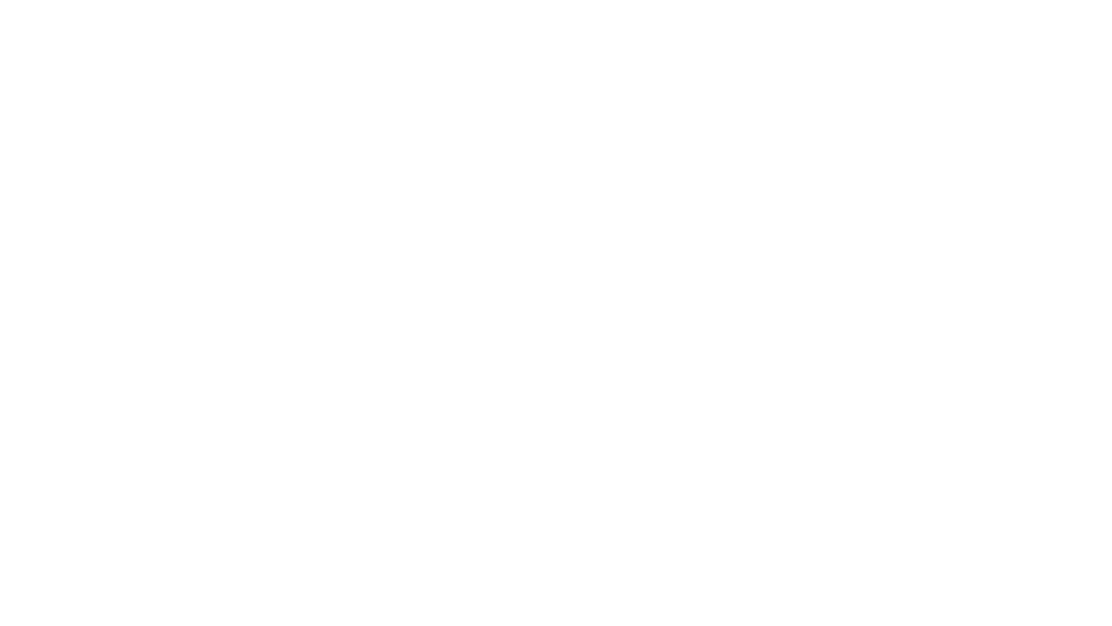
left_click(46, 327)
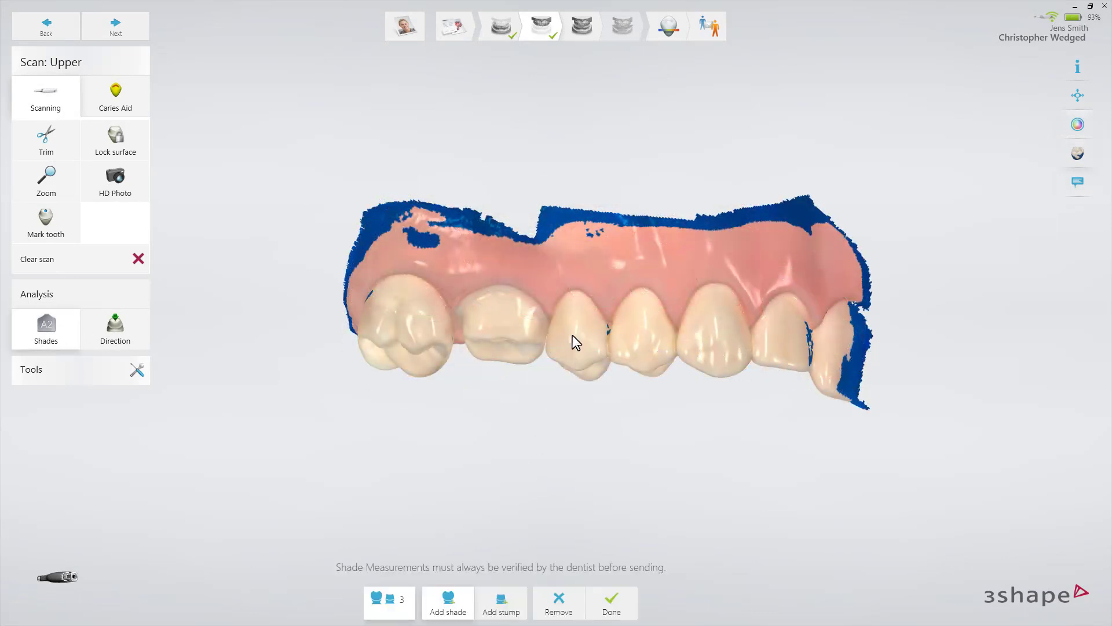
left_click(576, 322)
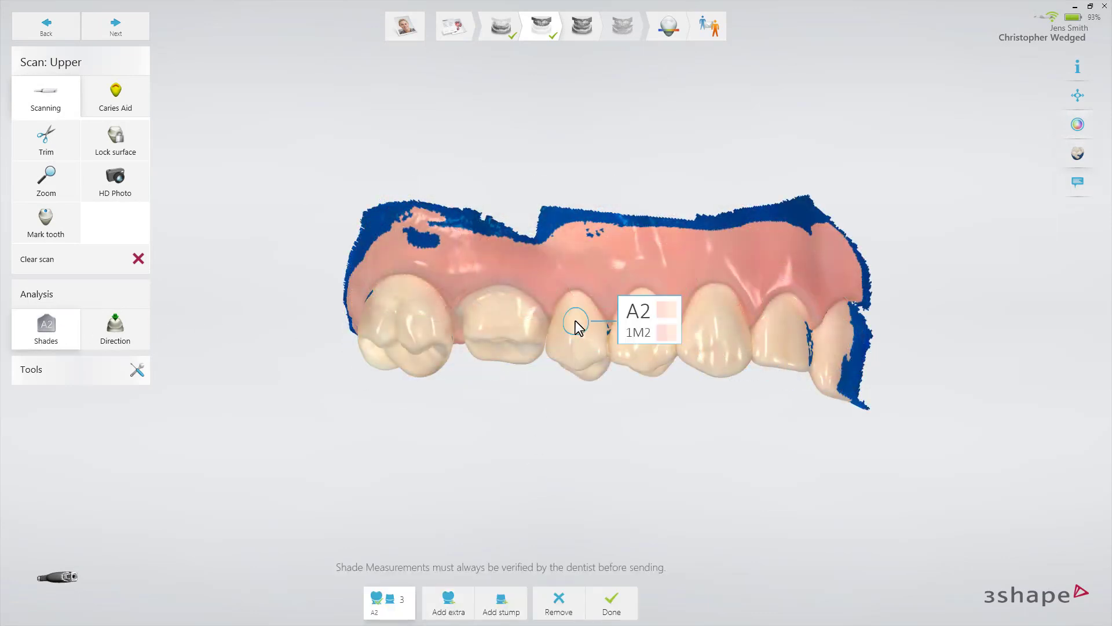
left_click(142, 187)
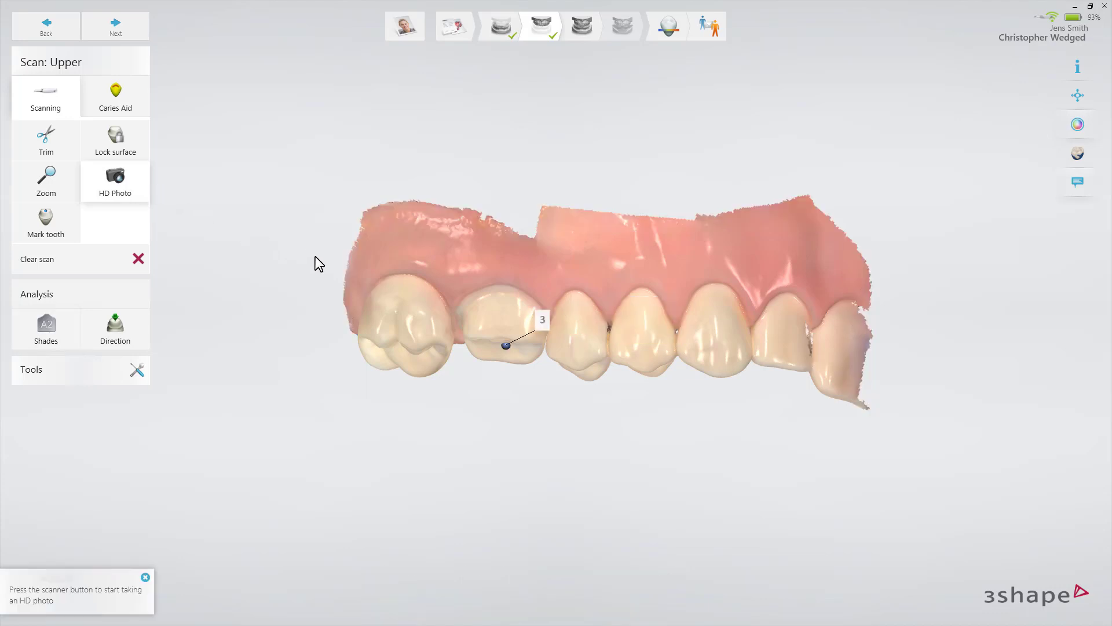
left_click_drag(458, 335, 535, 253)
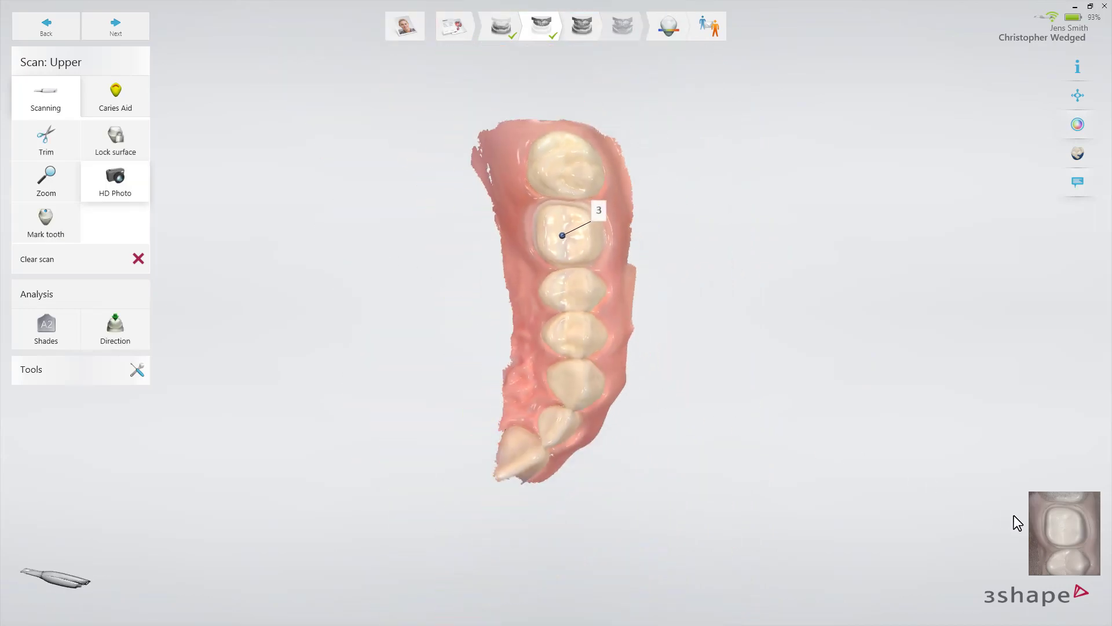
Step: Capture the HD photo of tooth 3 and advance to the occlusion bite scan
mouse_move(1037, 529)
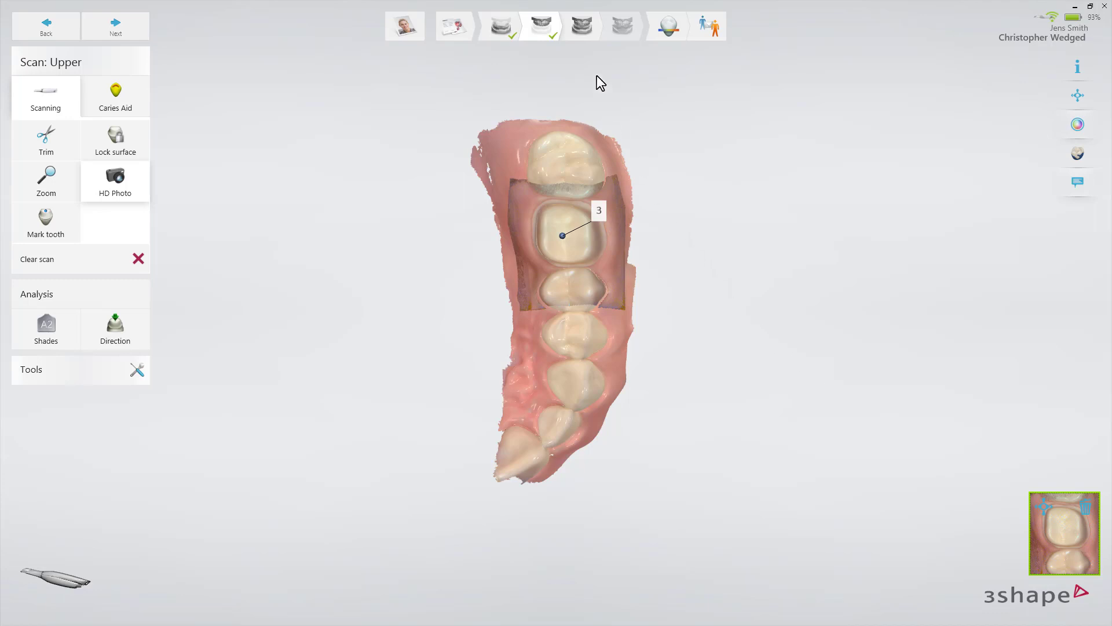
left_click(575, 34)
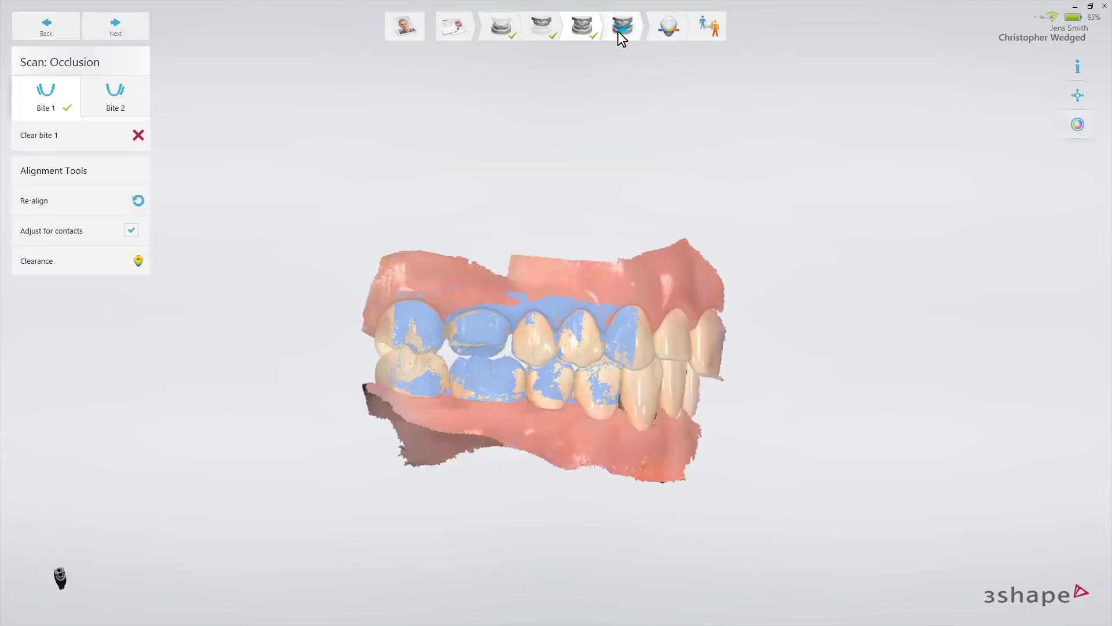
Step: Move to the Motion step so the jaw-motion scan plays back on the bite
left_click(617, 31)
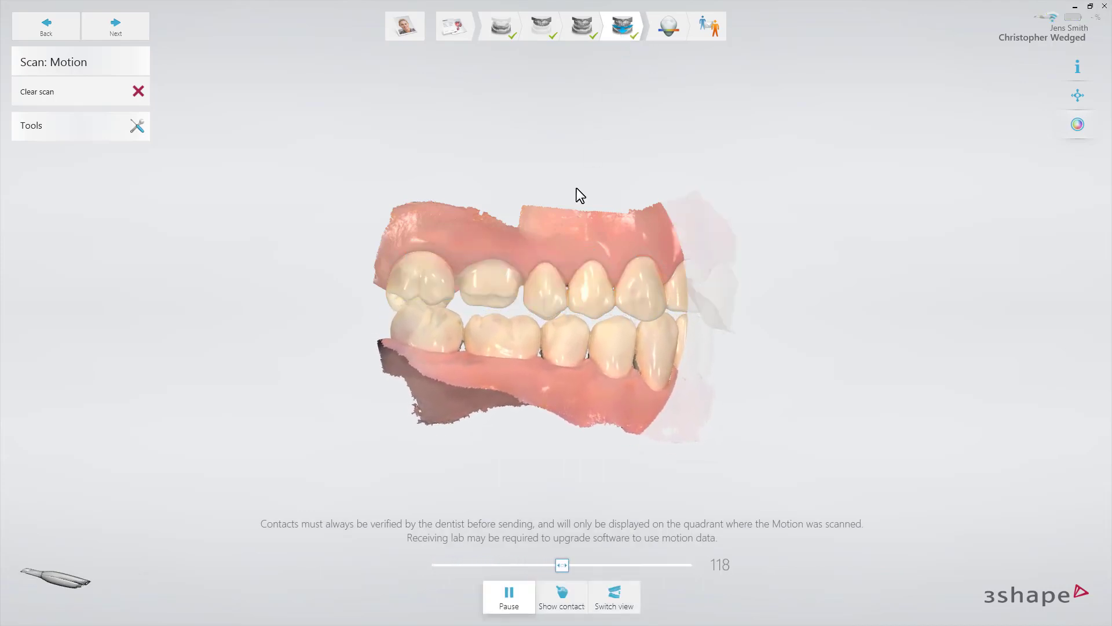
Step: Pause the motion, show contact points, return to the closed bite, and advance to post-processing
left_click(516, 587)
left_click(579, 602)
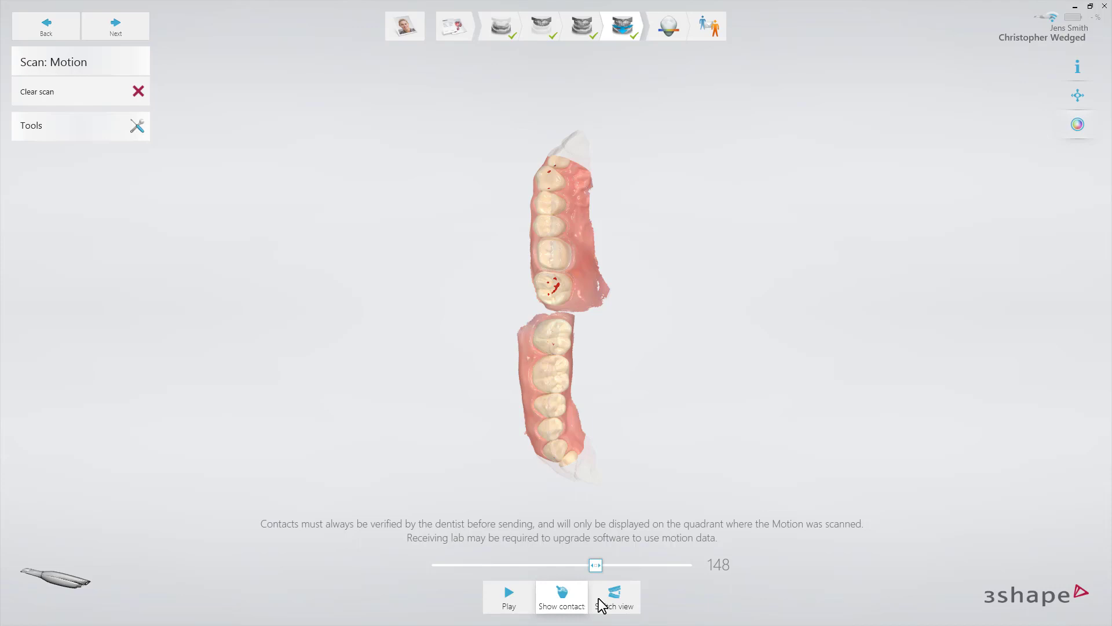
left_click(601, 606)
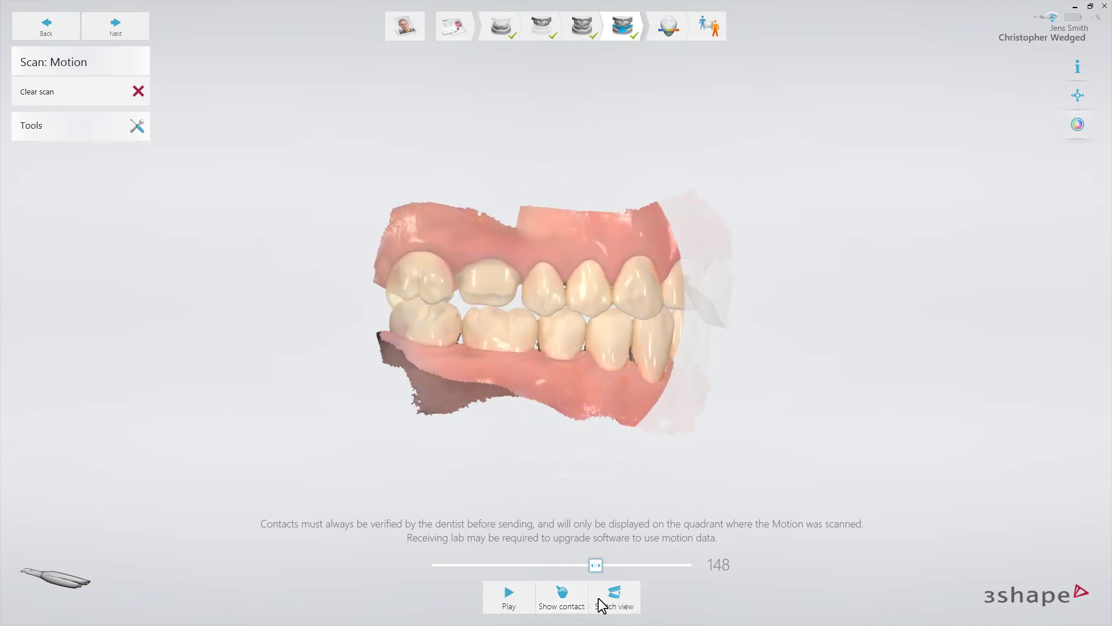
left_click(140, 29)
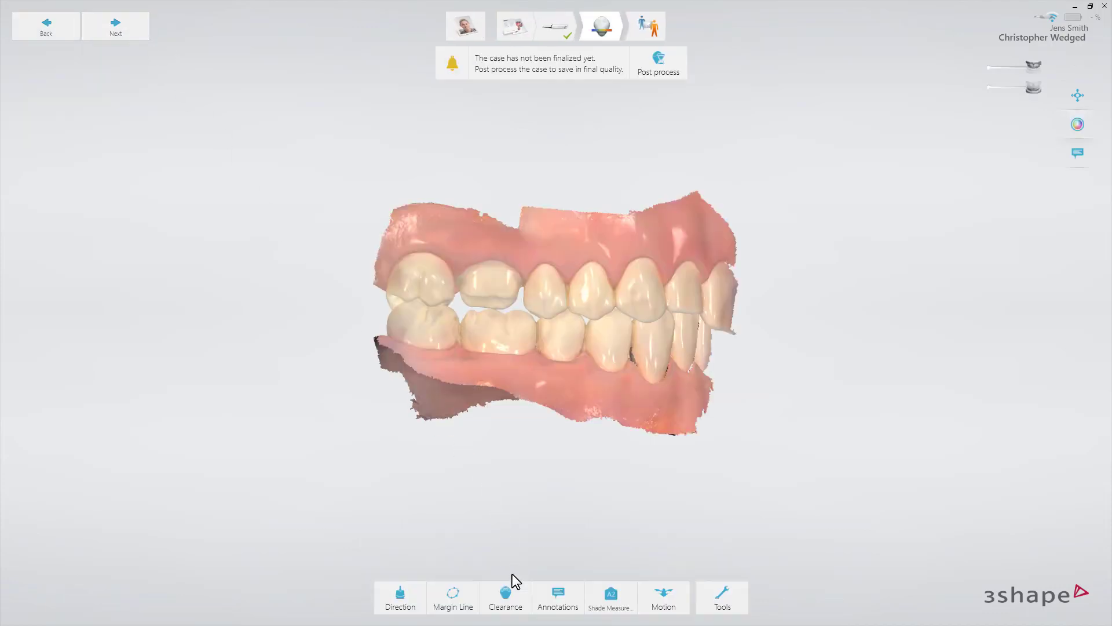
Step: Inspect the jaw clearance colour map, then briefly view the margin line on tooth 3
left_click(510, 596)
scroll(537, 401, "up", 3)
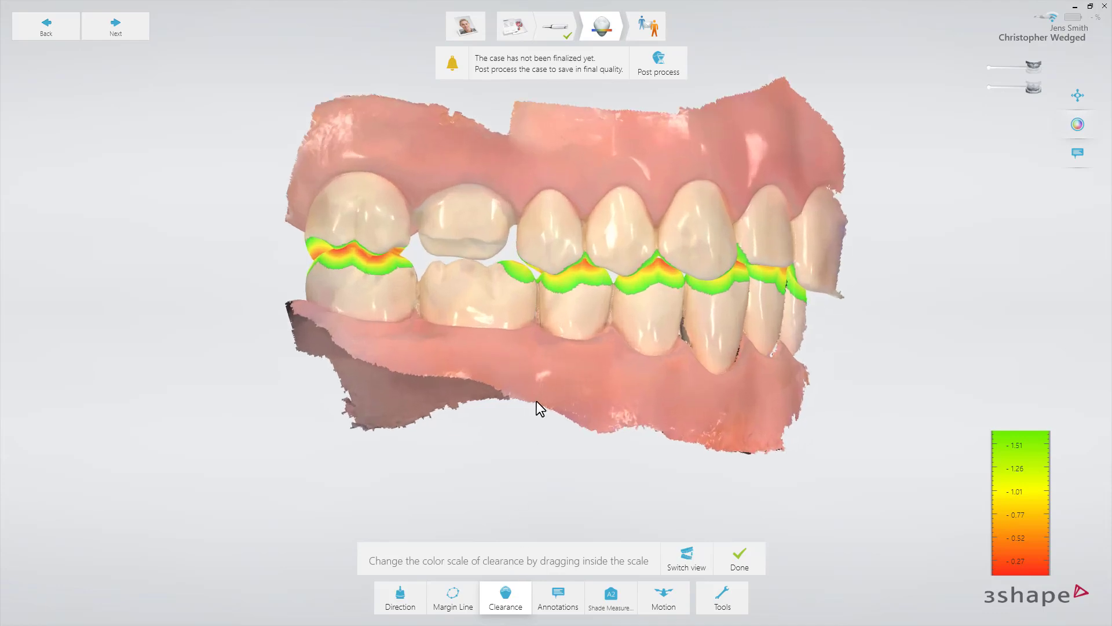
mouse_move(534, 366)
right_mouse_down()
mouse_move(534, 347)
mouse_move(550, 381)
right_mouse_up()
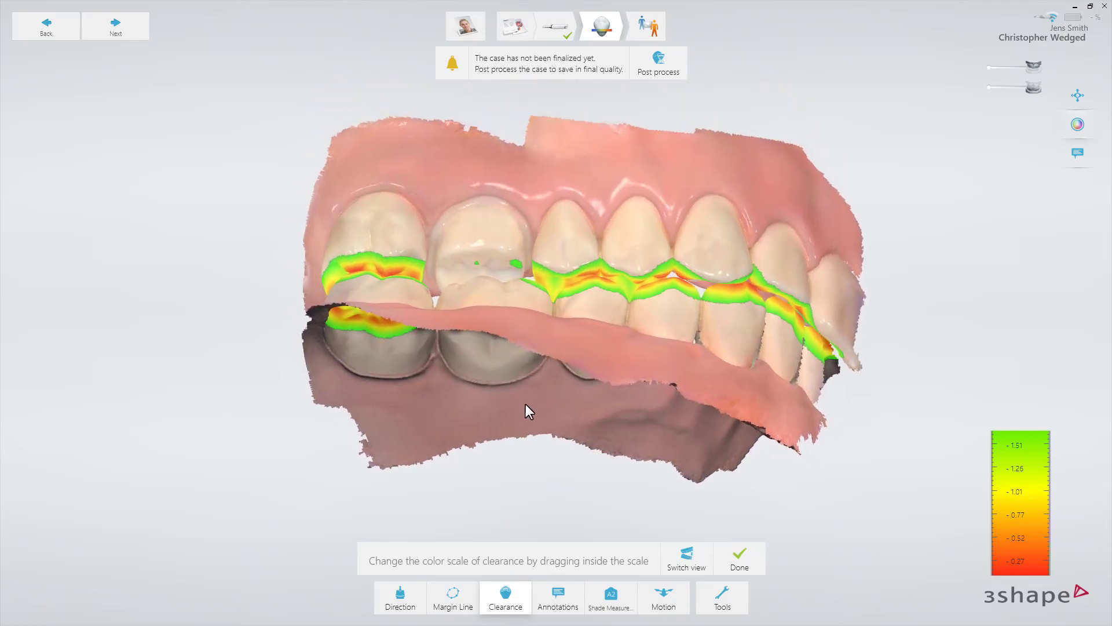
left_click(456, 598)
left_click(456, 601)
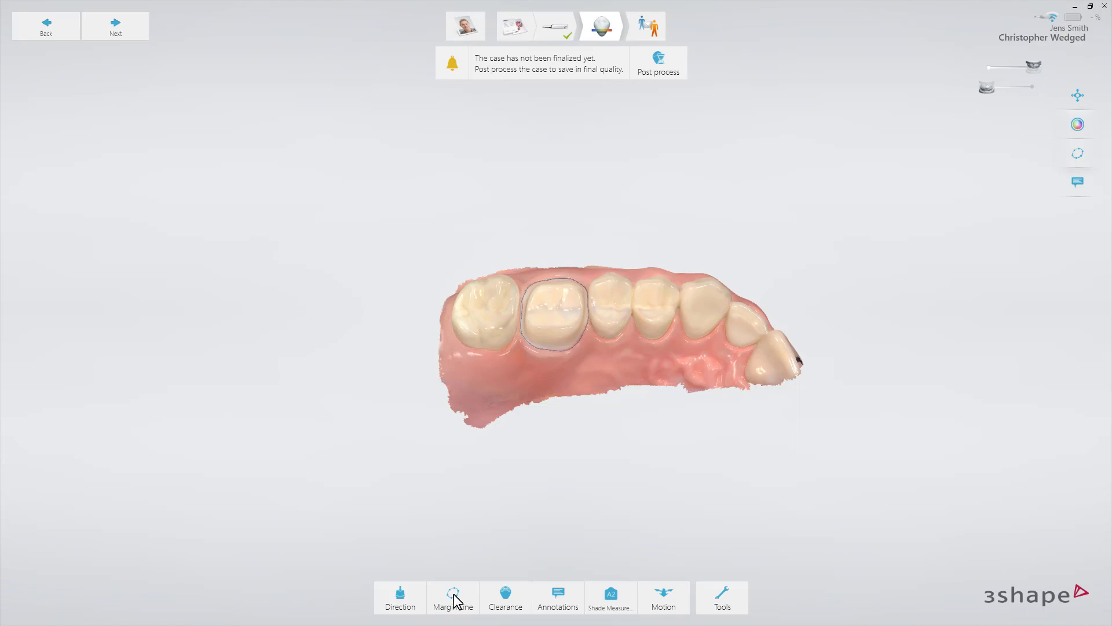
Step: Annotate tooth 3's margin with 'Please check the margin line' and show the shade reading
left_click(559, 599)
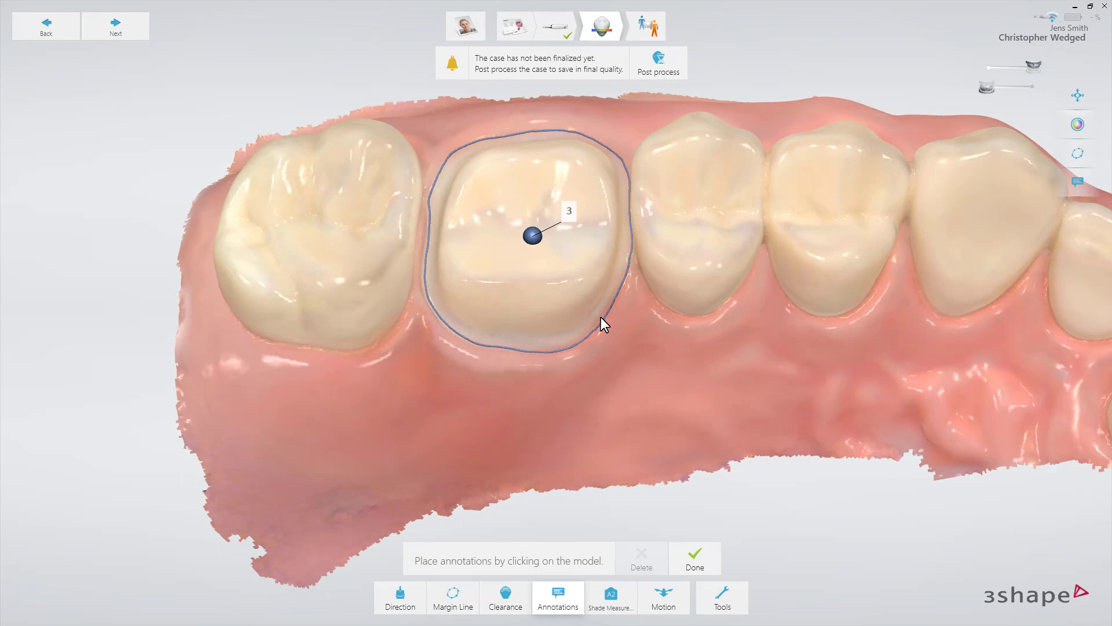
left_click(600, 317)
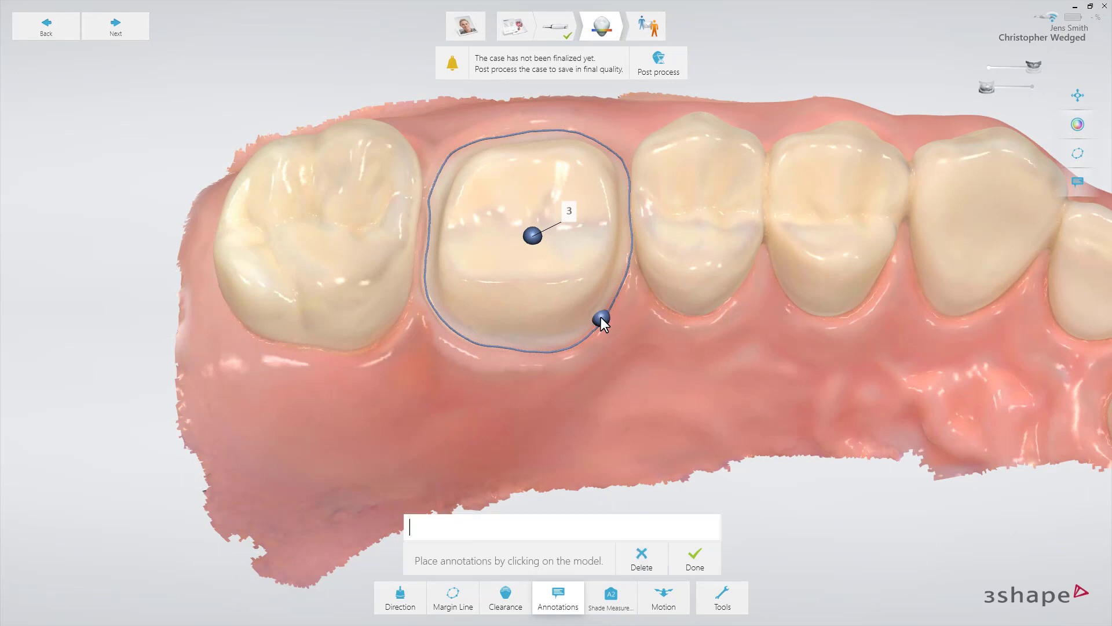
type("Please che")
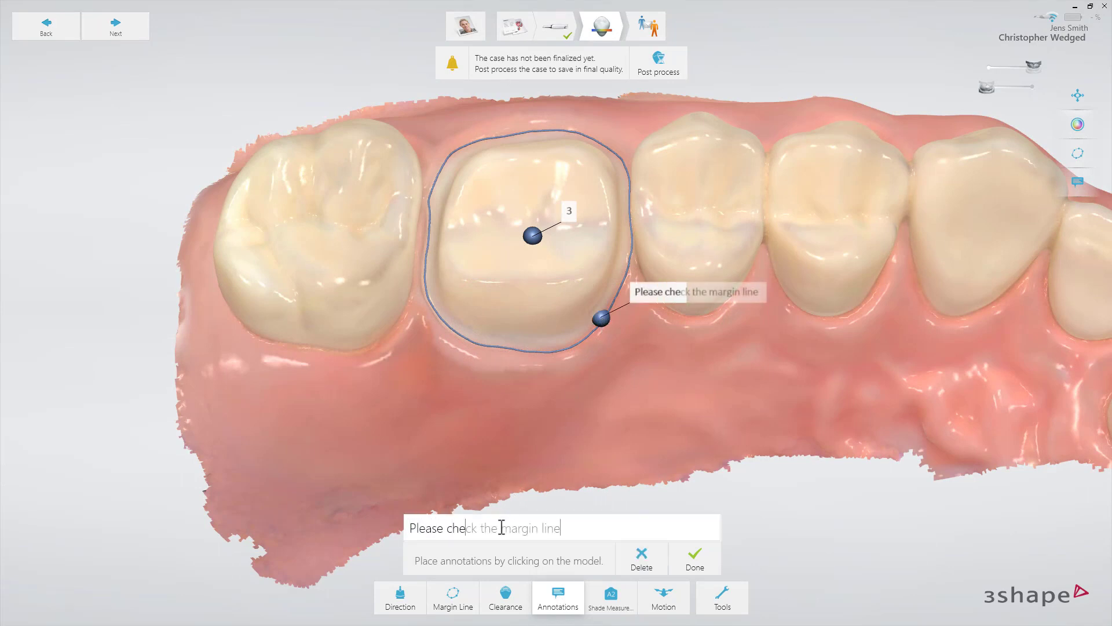
key("Tab")
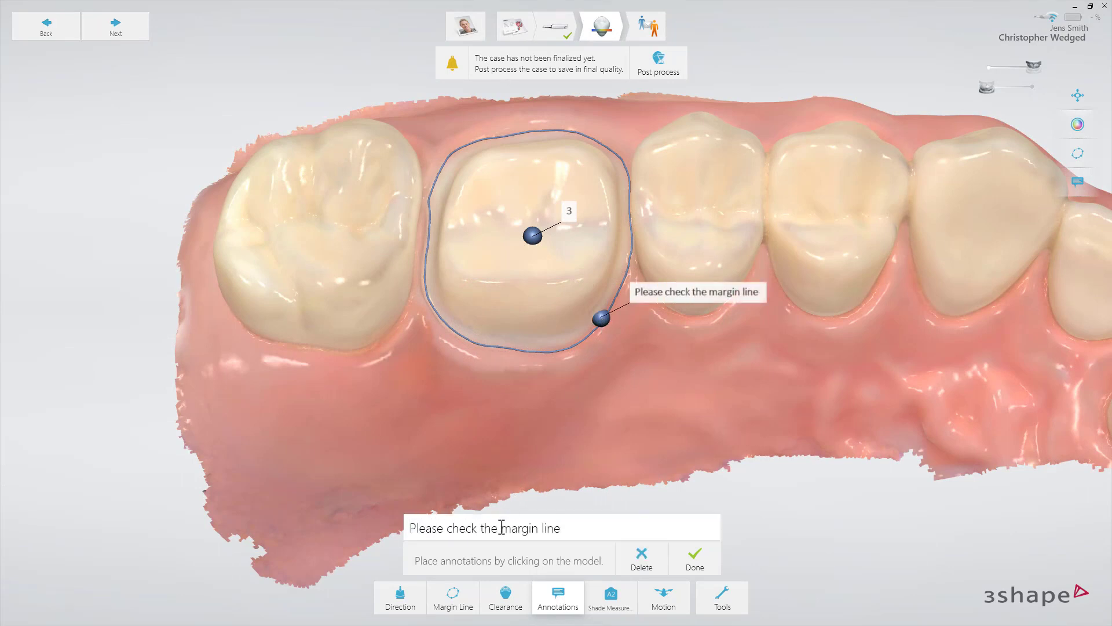
left_click(555, 597)
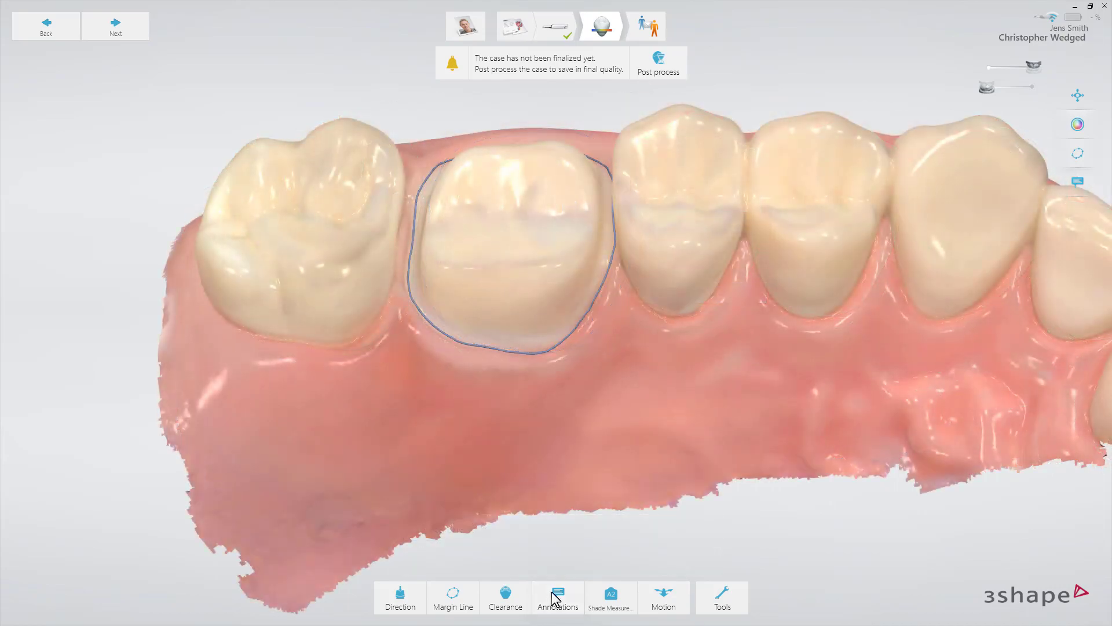
left_click(608, 601)
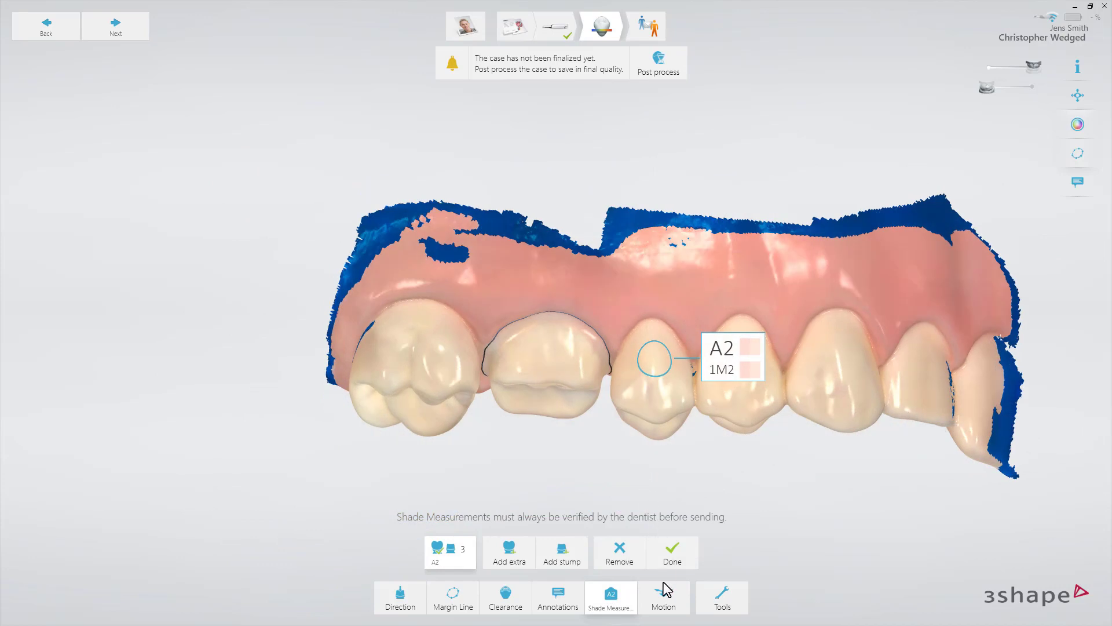
Step: Replay the jaw motion, then exit to the full closed-bite view
left_click(666, 599)
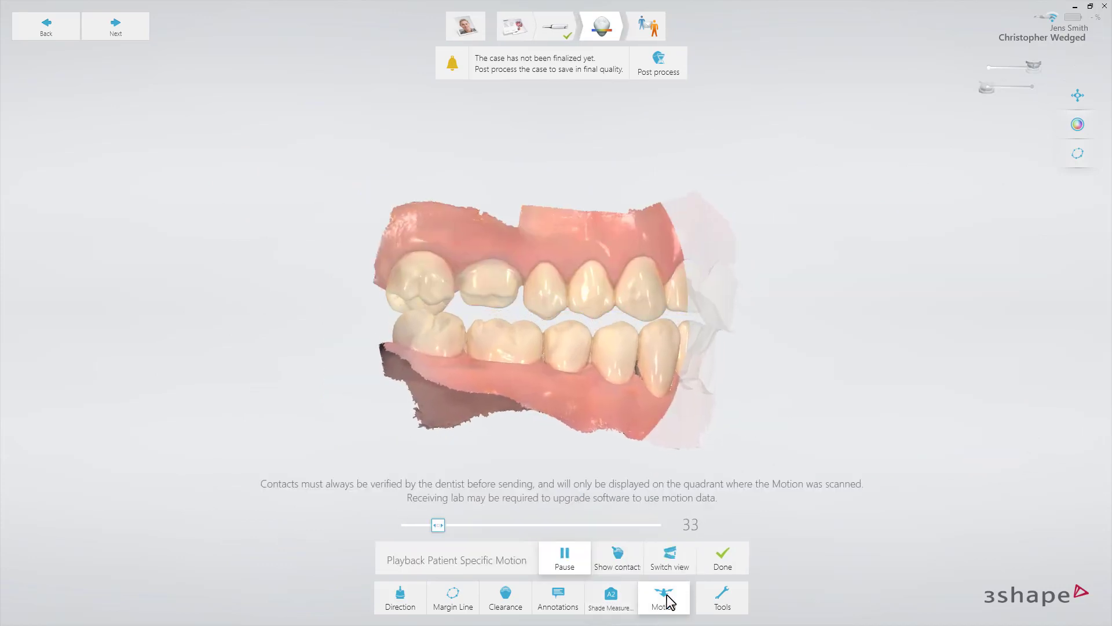
left_click(667, 559)
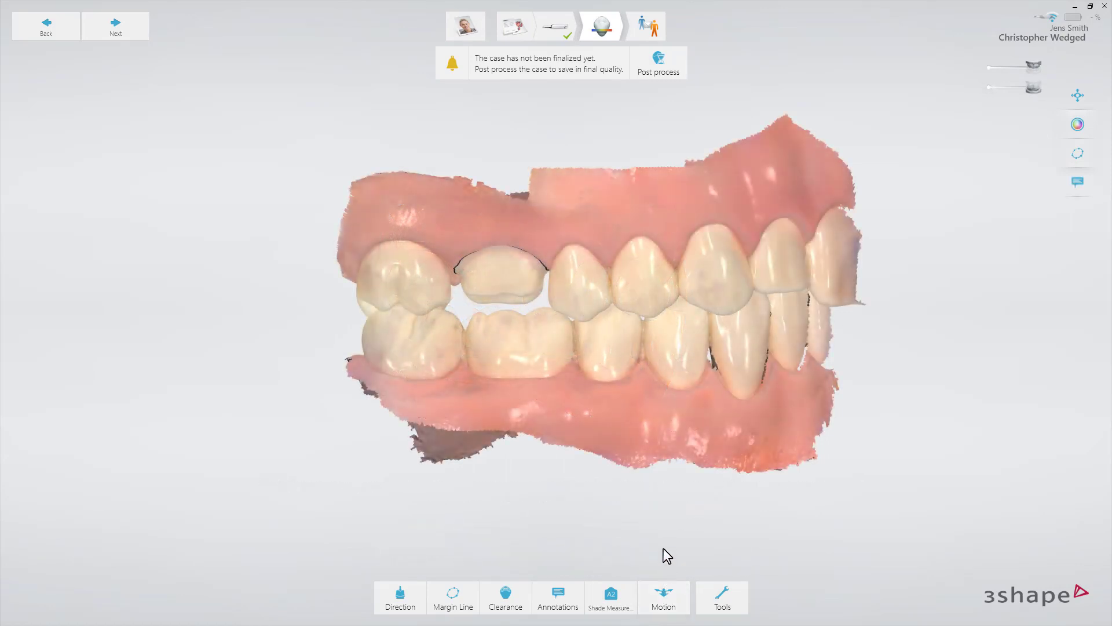